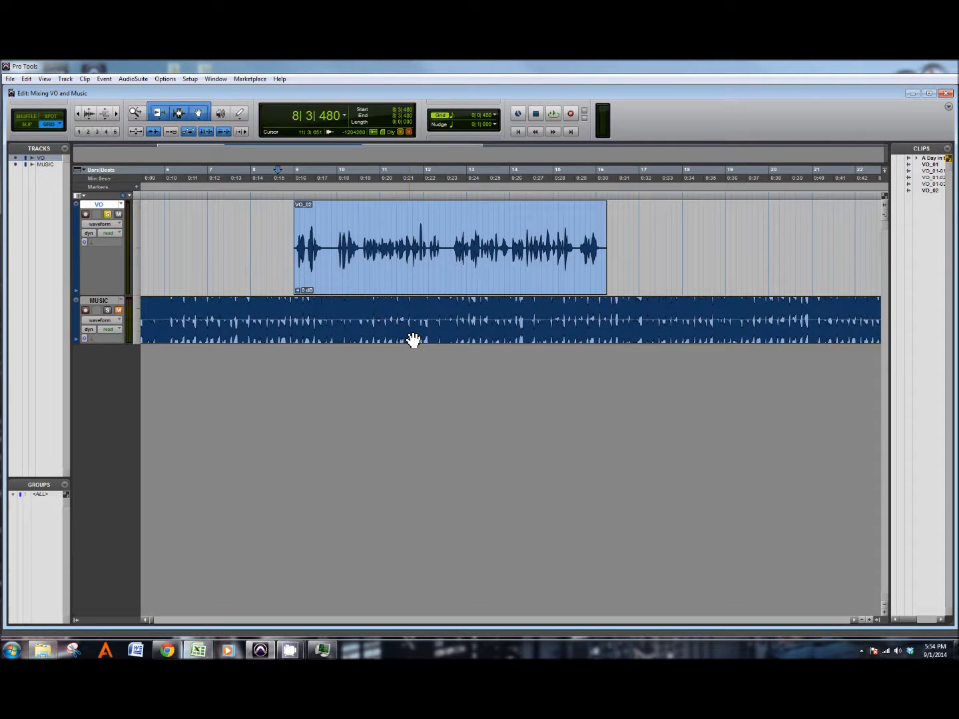
- Select the VO_02 clip on the VO track and play it through to hear the voice-over
left_click(402, 269)
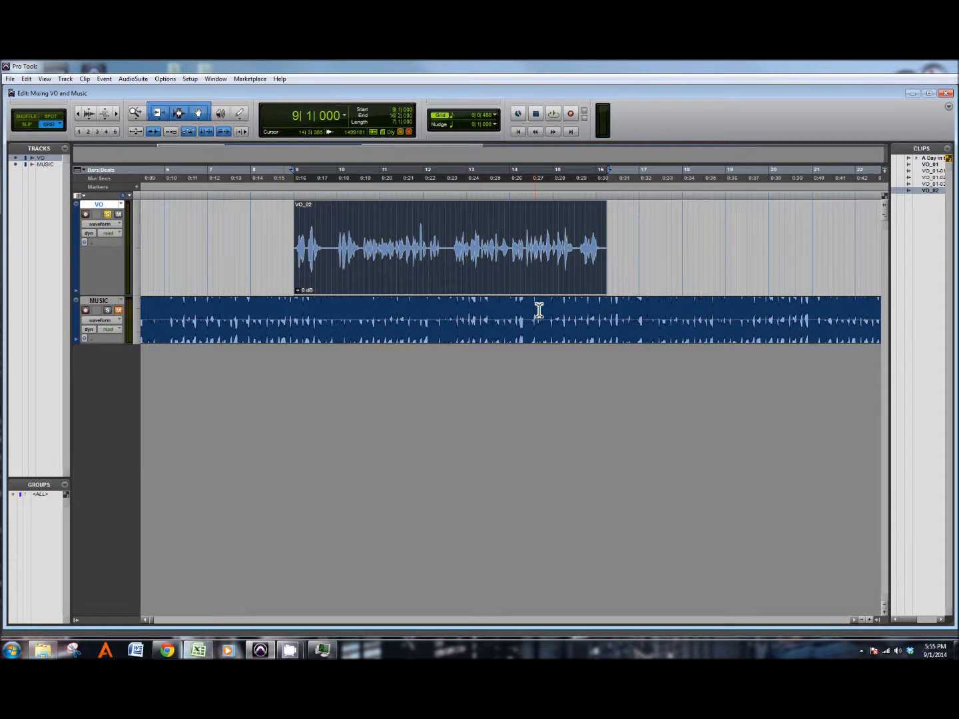
key("space")
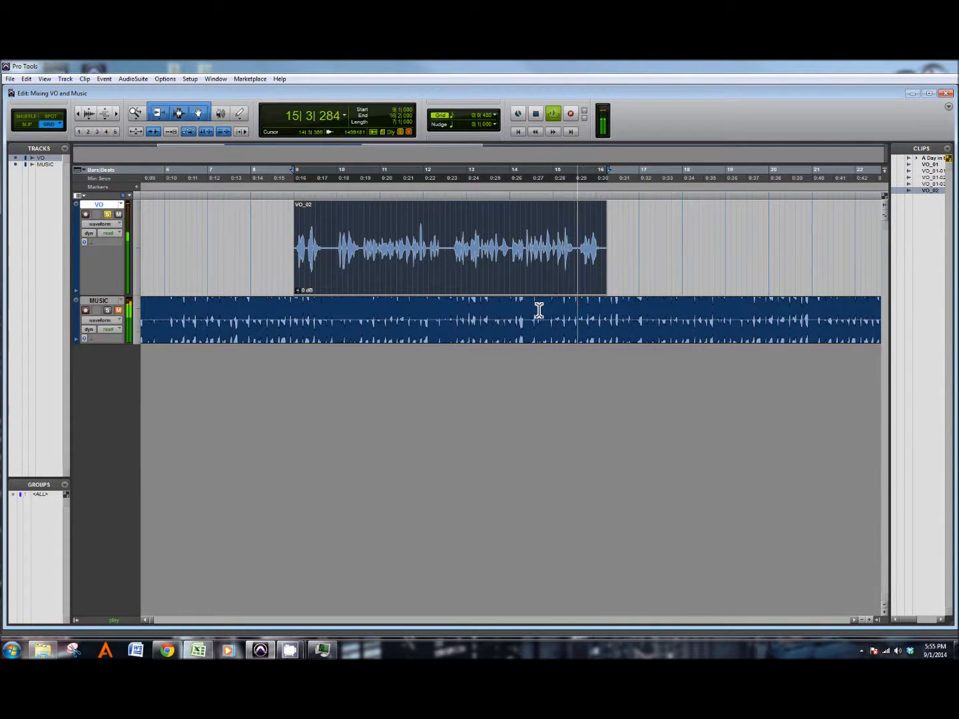
key("space")
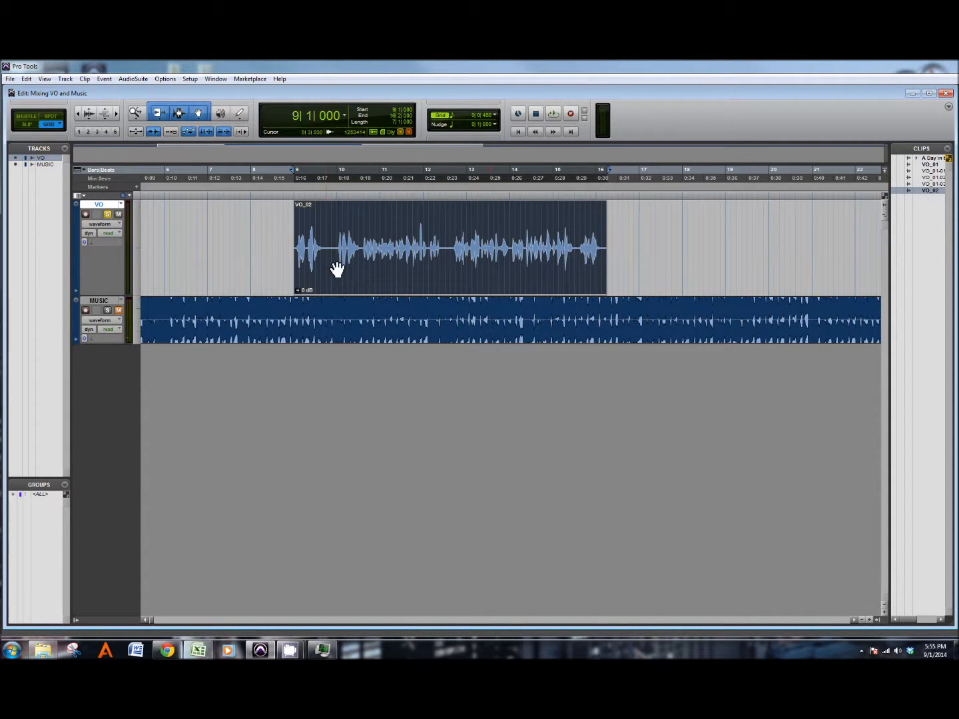
- Enlarge the VO_02 waveform in time and amplitude to examine the low-level noise in the pause before bar 10
left_click(371, 240)
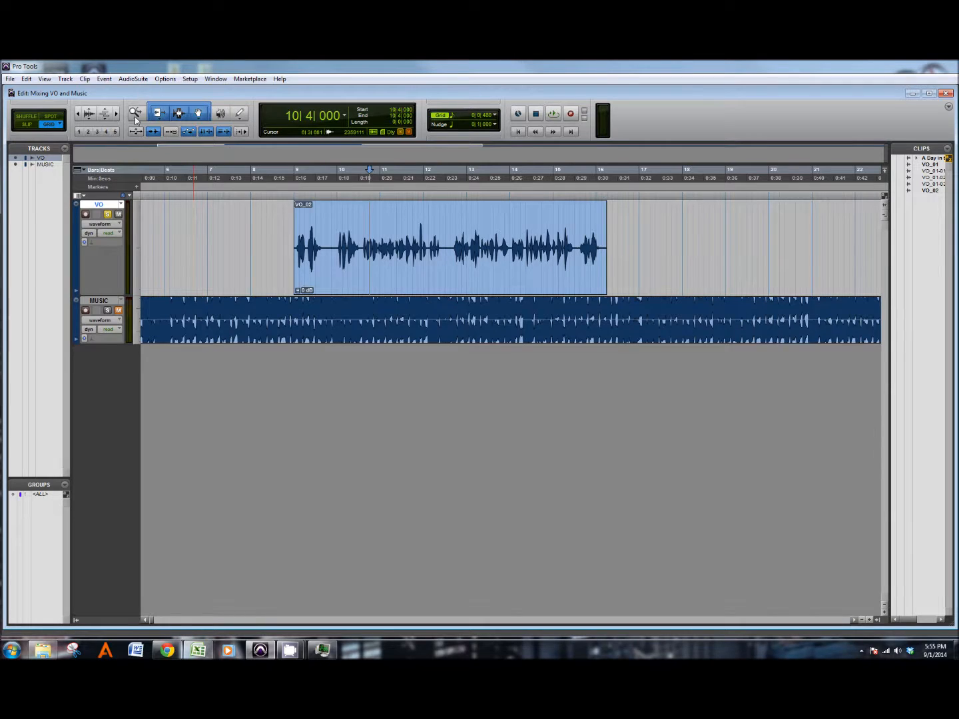
key("ctrl+]")
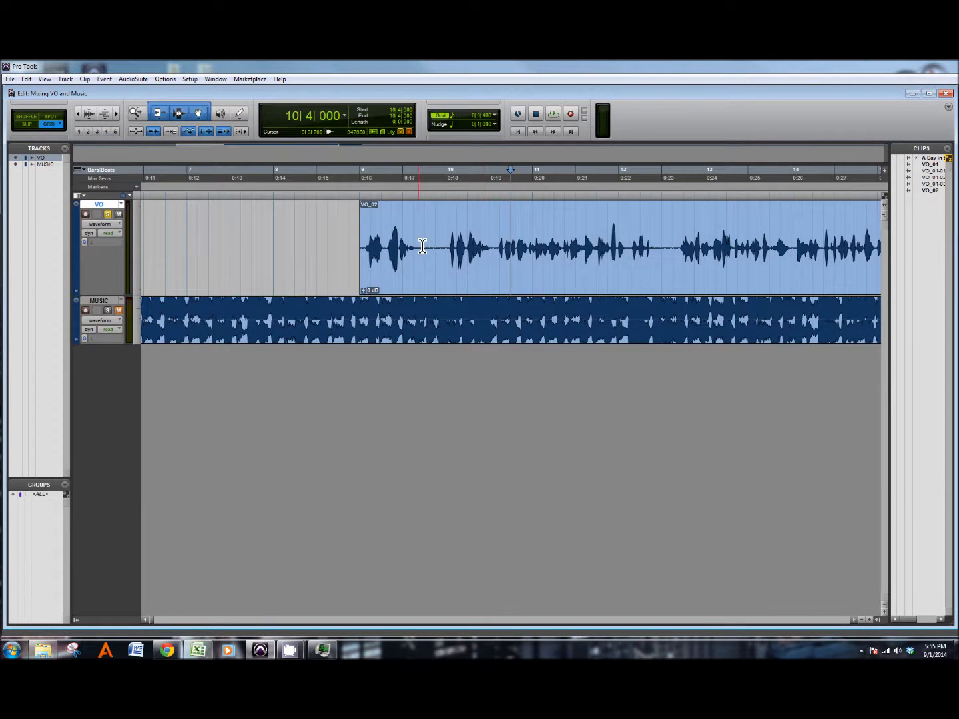
left_click_drag(416, 244, 451, 247)
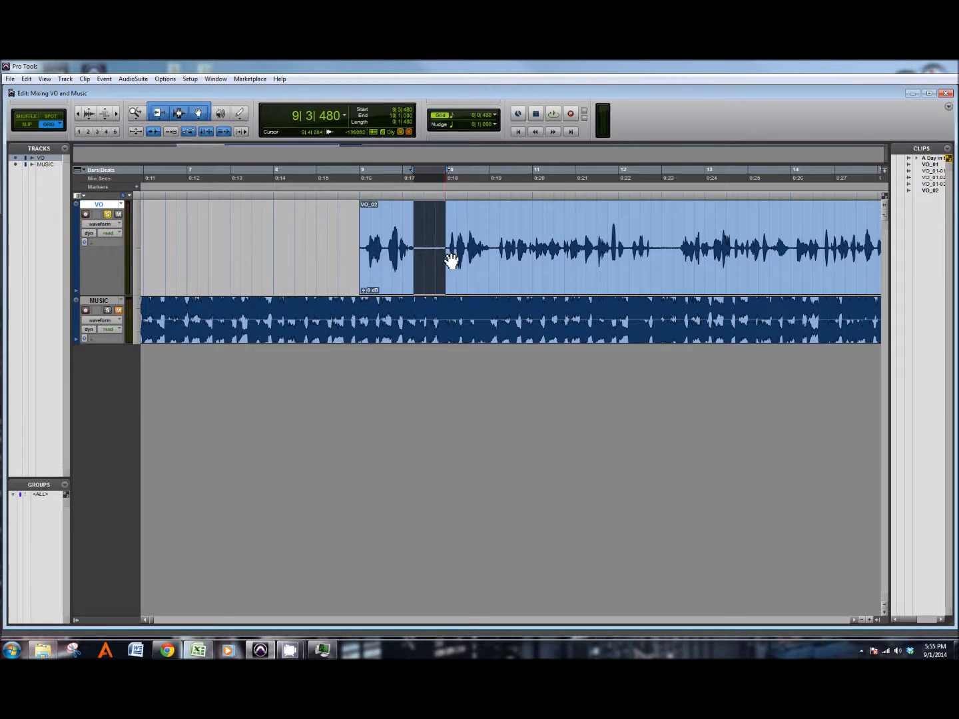
left_click(90, 114)
left_click(90, 114)
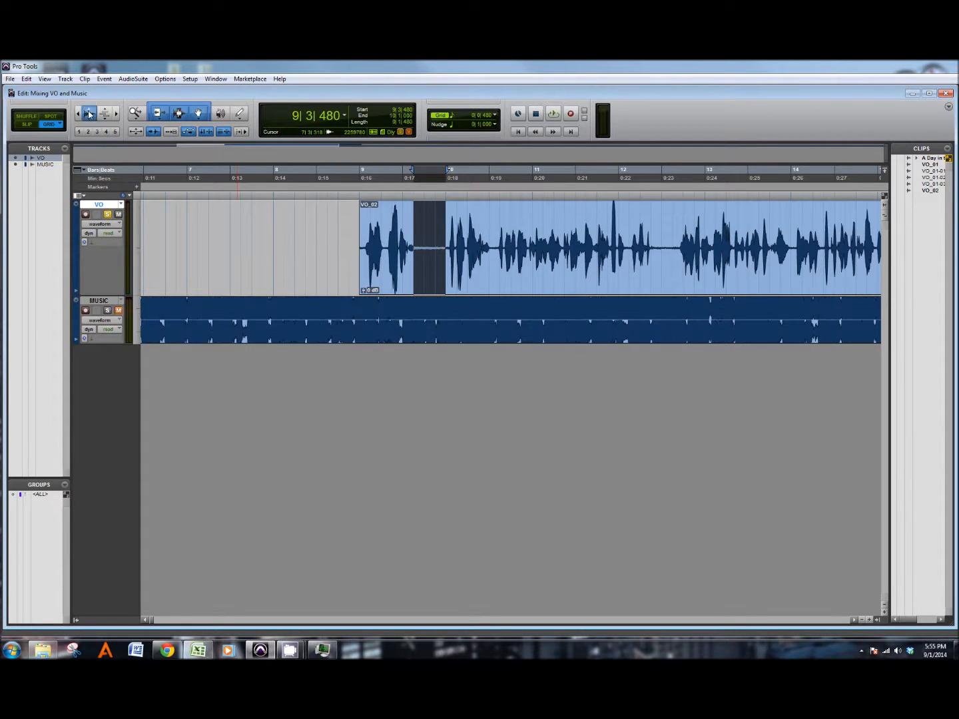
left_click(90, 114)
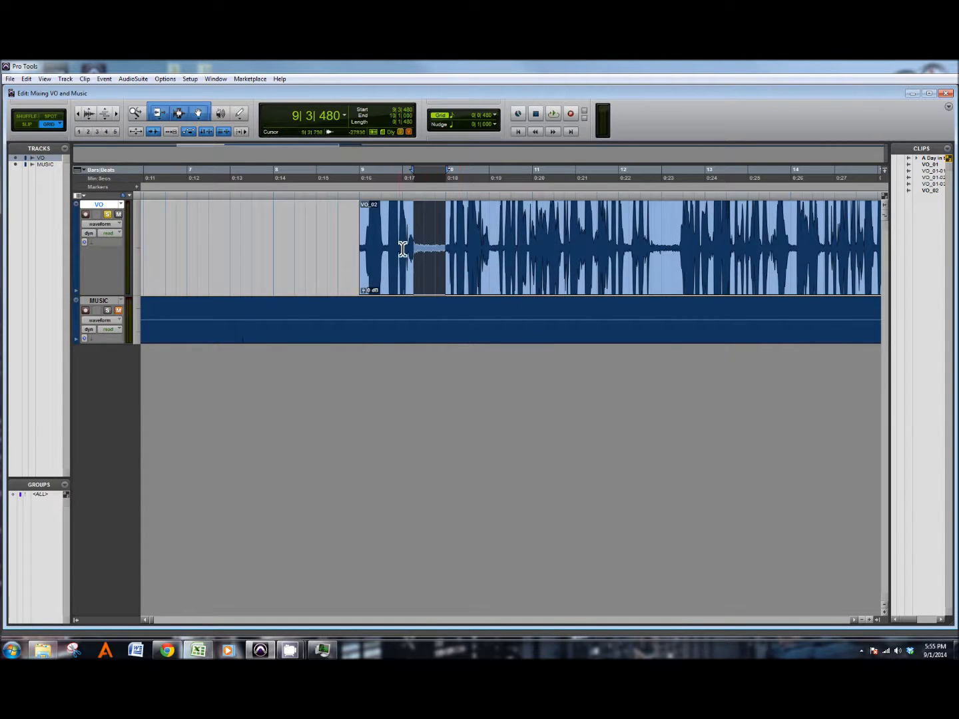
left_click_drag(432, 248, 414, 241)
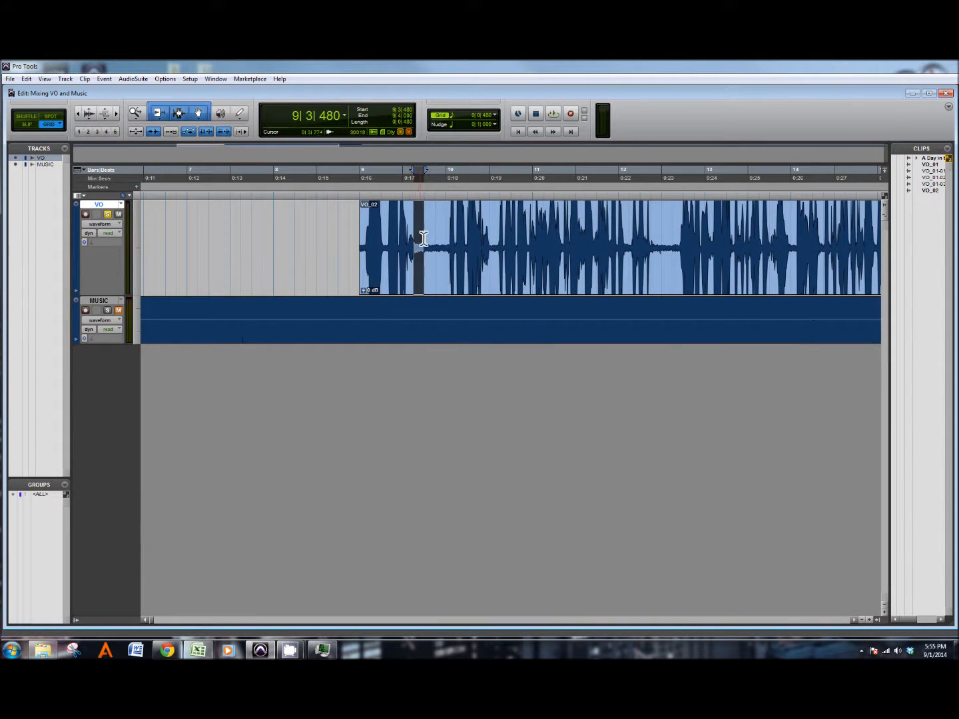
left_click(426, 242)
key("ctrl+bracketright")
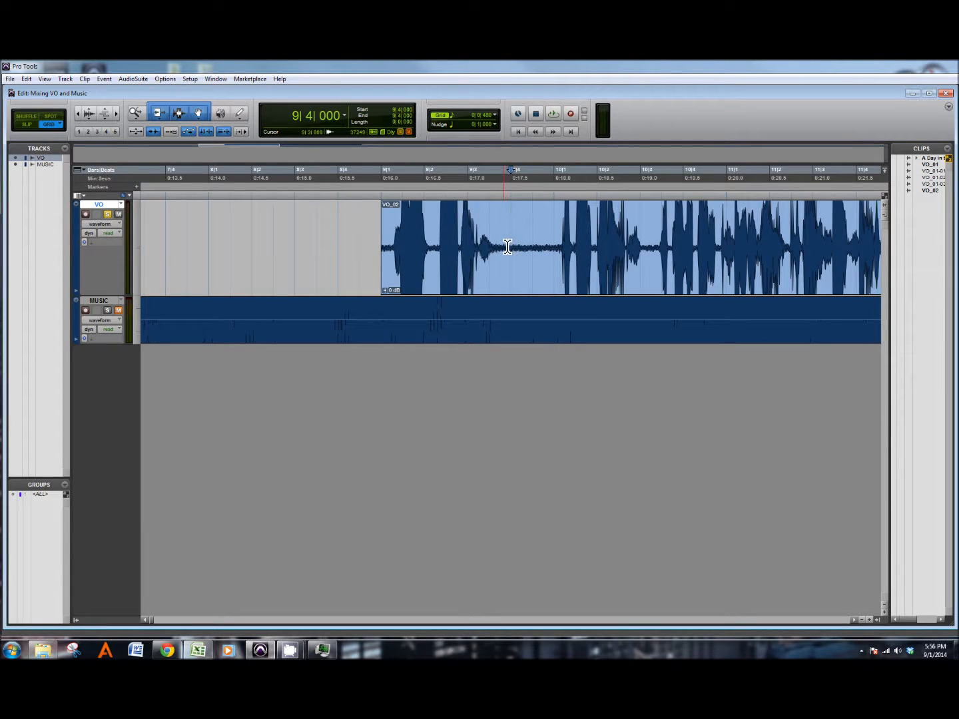
- Play the VO passage surrounding the pause, from about 9|2|219 to 10|3|401
left_click_drag(434, 243, 658, 242)
key("space")
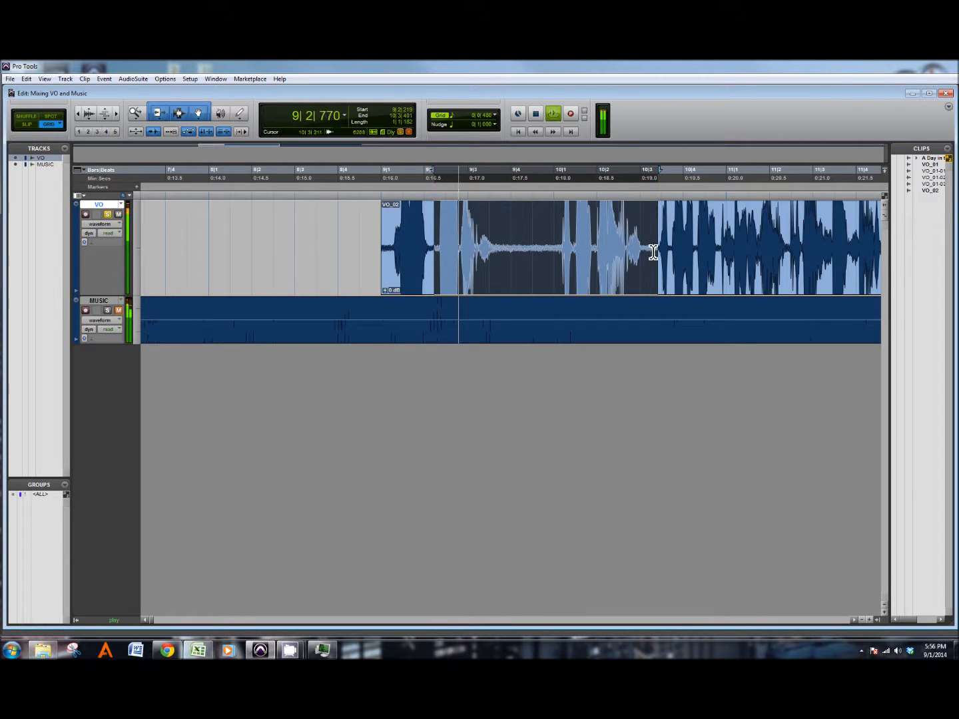
key("space")
- Try to delete the noise in the VO pause from about 9|3|552 to 10|1|080 and consolidate the two remaining clips
left_click_drag(493, 242, 557, 243)
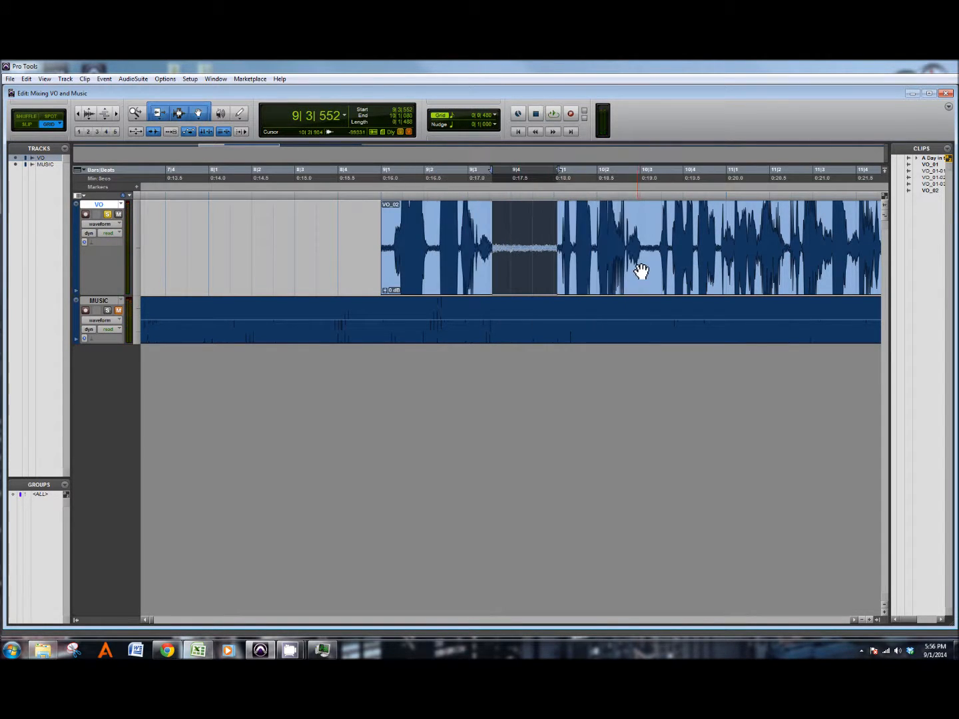
key("Delete")
left_click(627, 273)
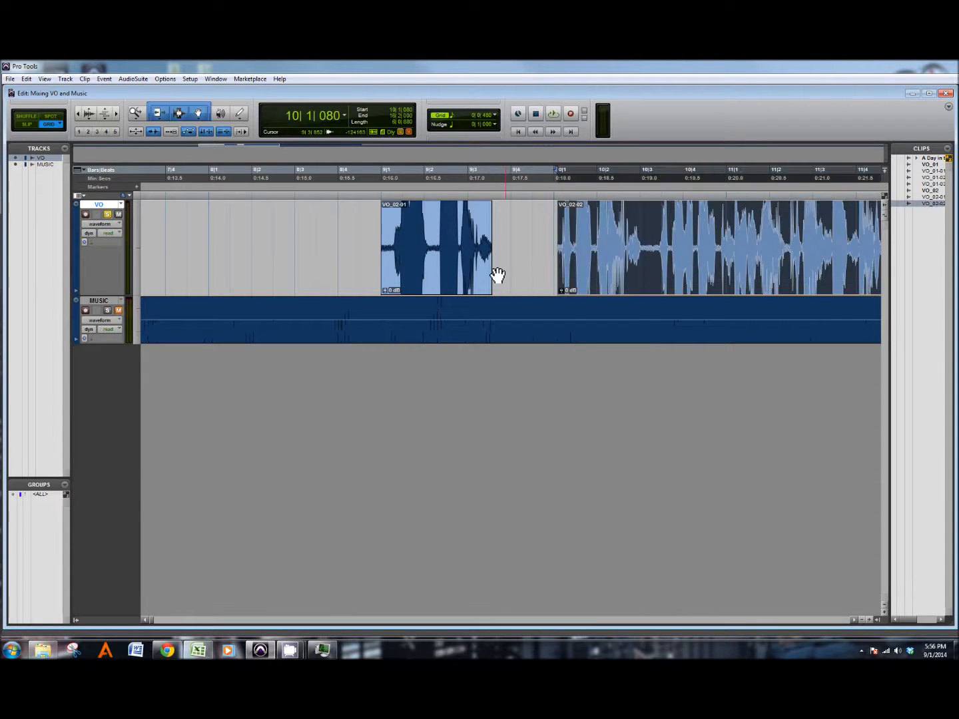
left_click(455, 275, "shift")
key("alt+shift+3")
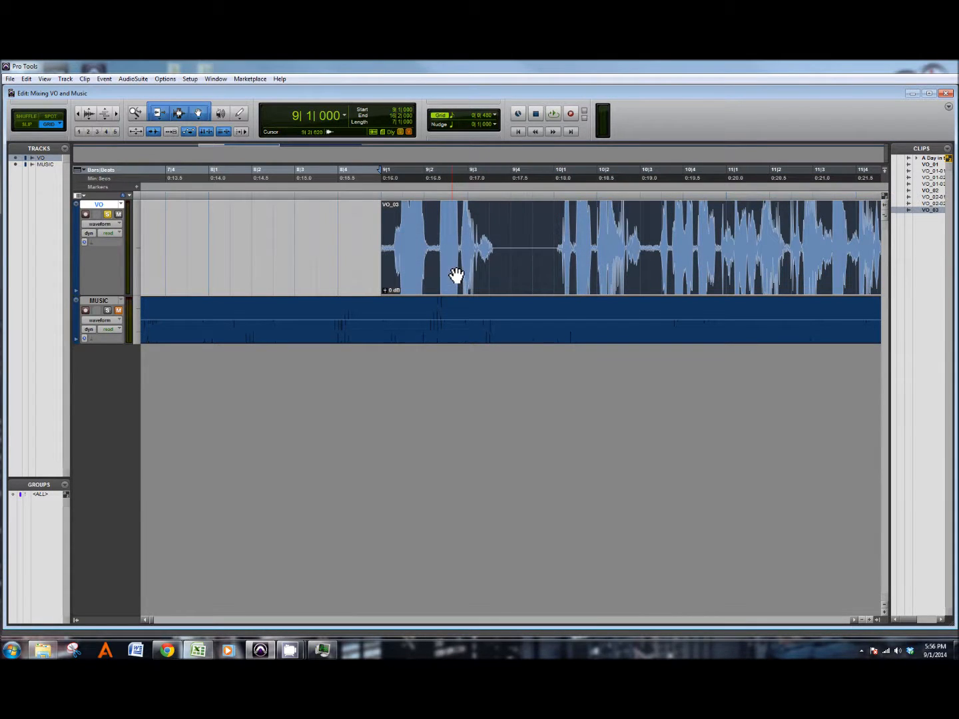
- Undo the consolidation and the deletion of the pause noise to restore the VO_02 clip
left_click_drag(508, 248, 555, 249)
left_click(532, 244)
key("ctrl+z")
key("ctrl+z")
left_click(413, 274)
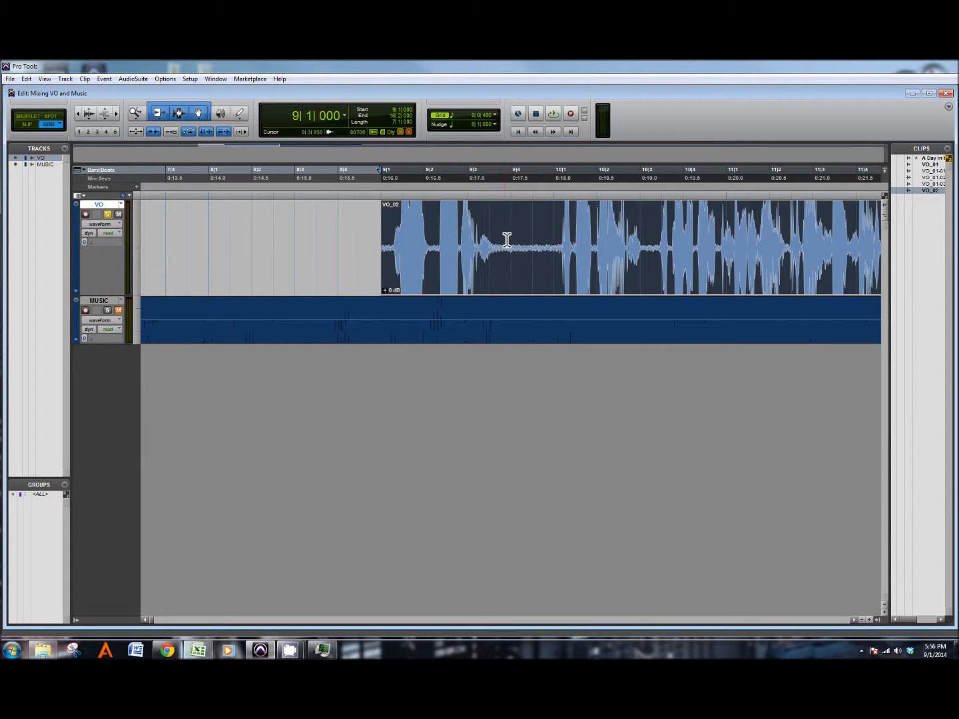
- Open the AudioSuite Dyn3 Expander/Gate and select only the noise in the VO pause, about 9|3|830 to 9|4|840
left_click_drag(502, 242, 560, 245)
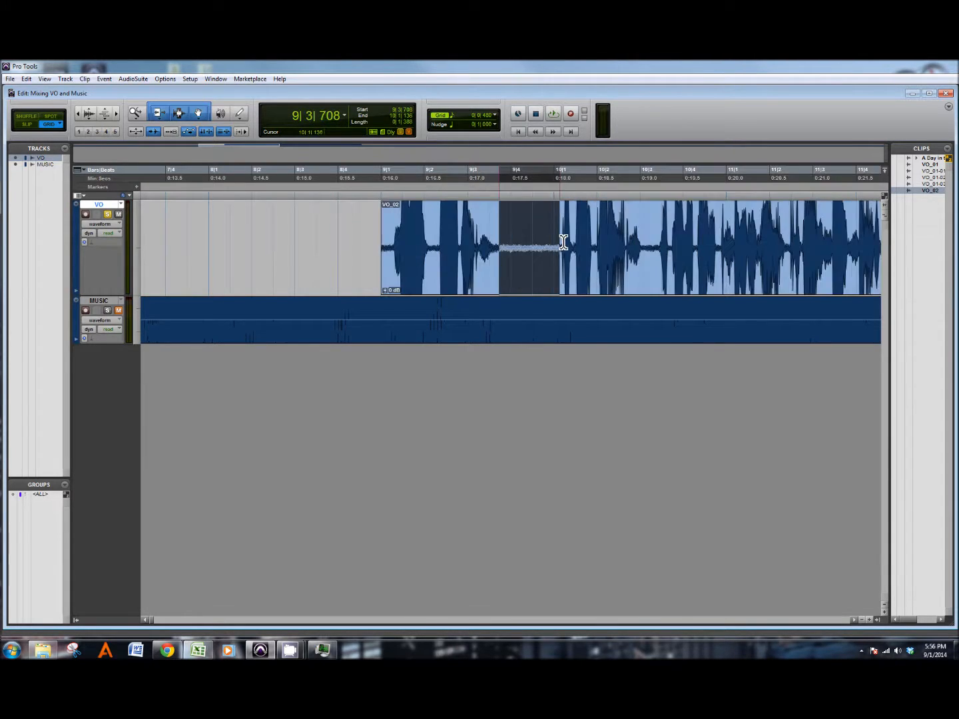
left_click(139, 82)
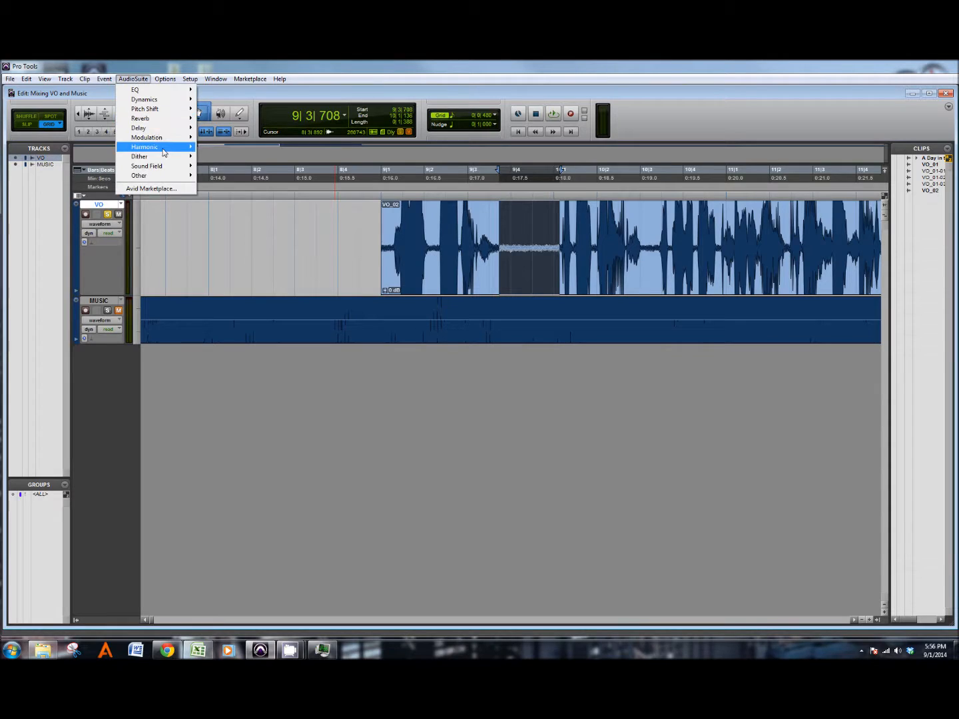
mouse_move(159, 102)
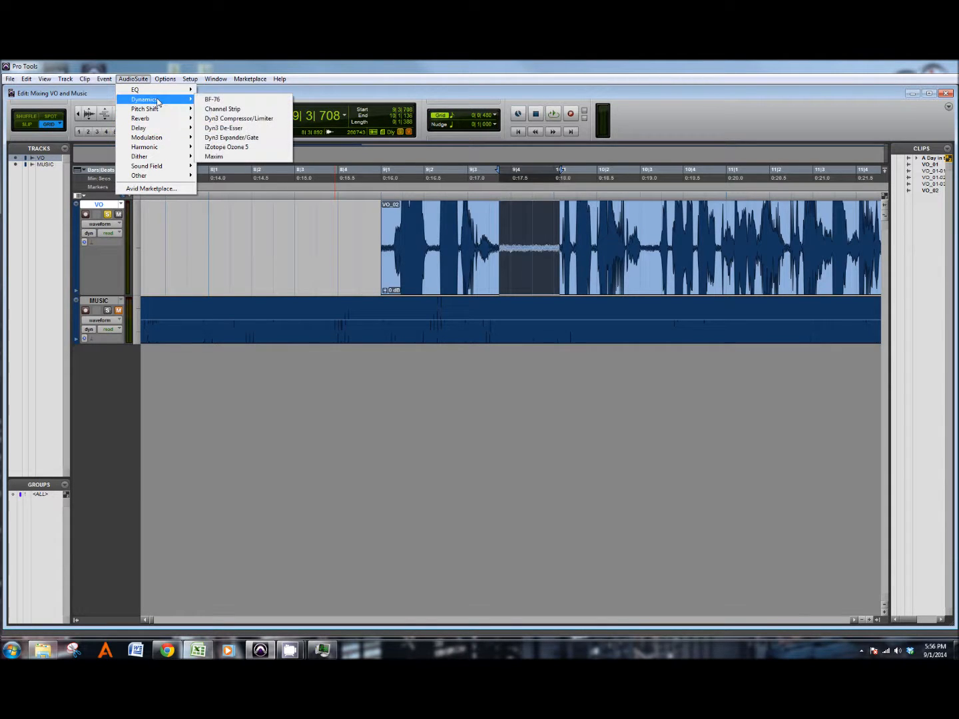
left_click(244, 139)
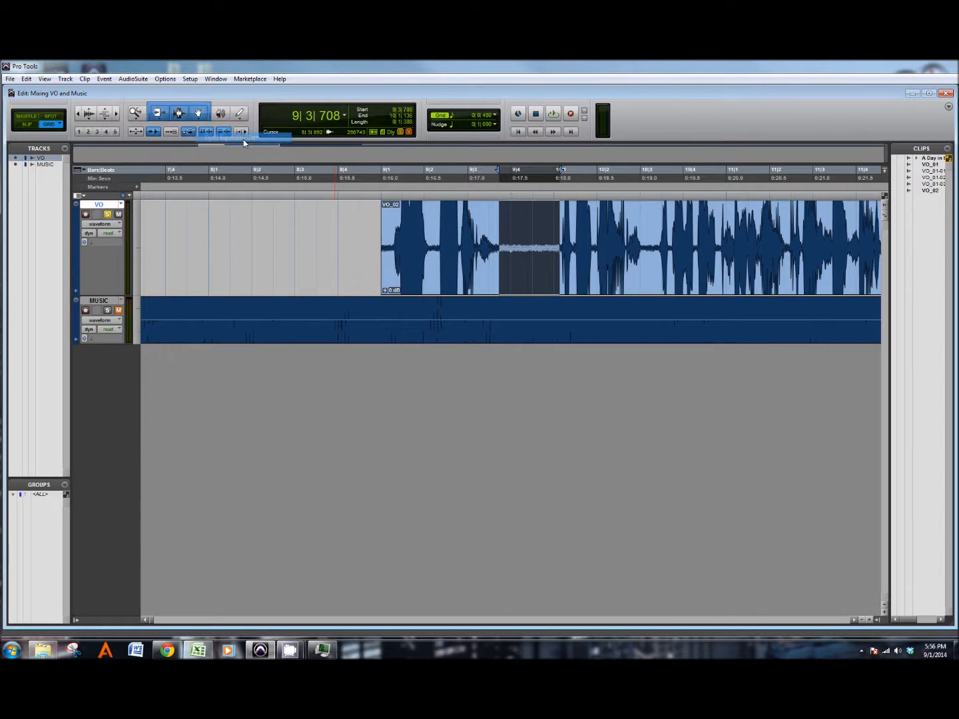
left_click_drag(612, 353, 550, 341)
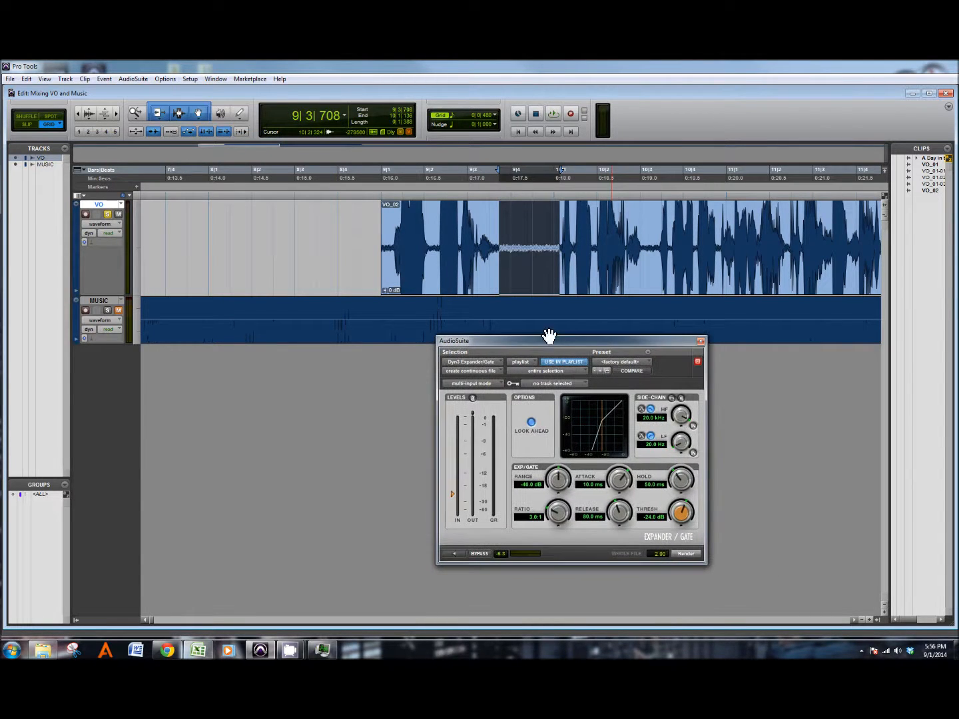
left_click(508, 240)
left_click_drag(508, 245, 548, 246)
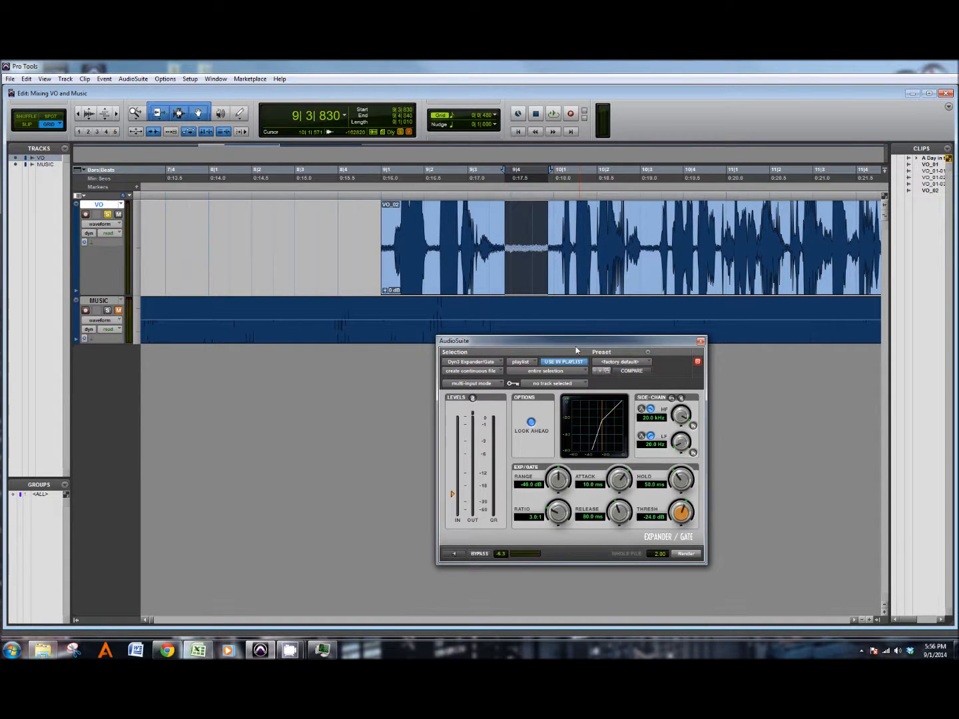
left_click_drag(572, 344, 600, 326)
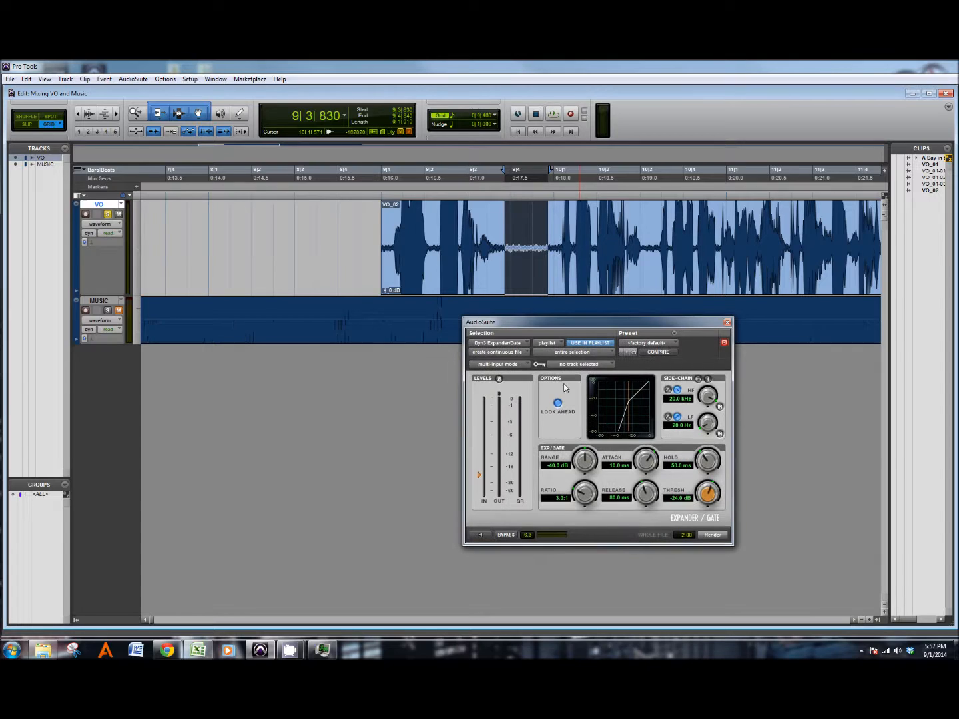
- Lower the gate's threshold to -43.2 dB while previewing the pause noise, and render it over the whole VO_02 clip
left_click(480, 536)
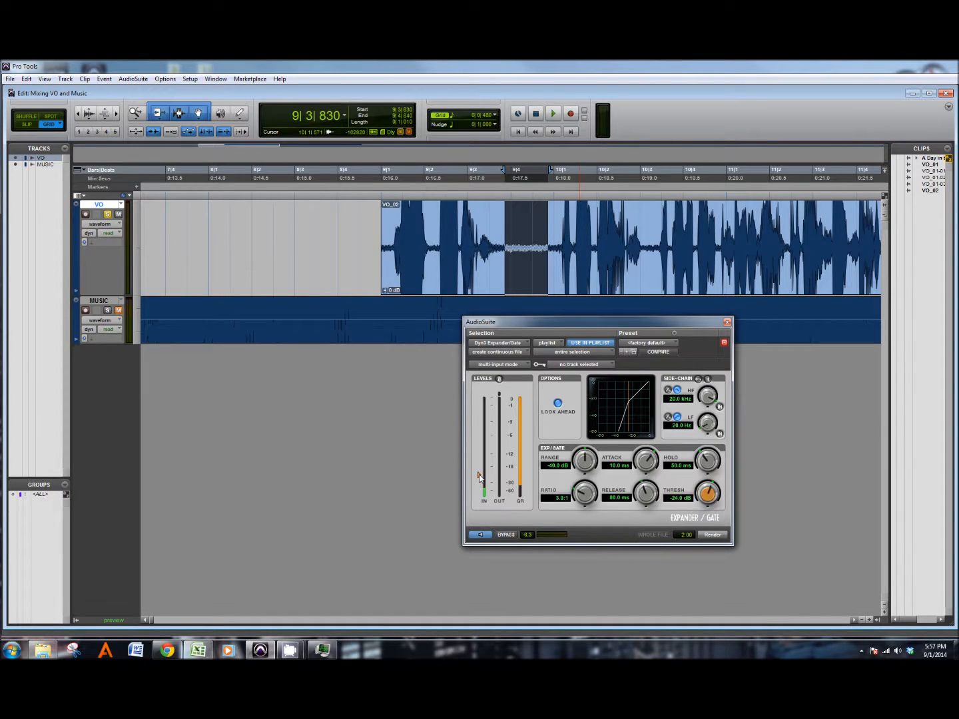
mouse_move(479, 474)
left_mouse_down()
mouse_move(480, 439)
mouse_move(480, 478)
left_mouse_up()
mouse_move(477, 476)
left_mouse_down()
mouse_move(478, 464)
mouse_move(479, 490)
left_mouse_up()
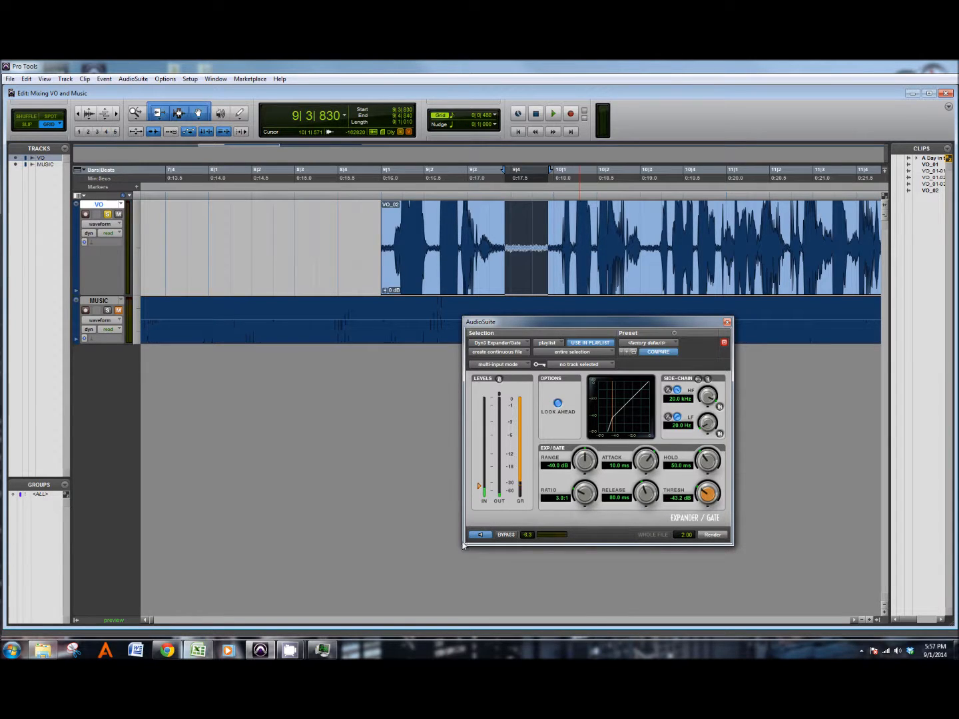
left_click(482, 536)
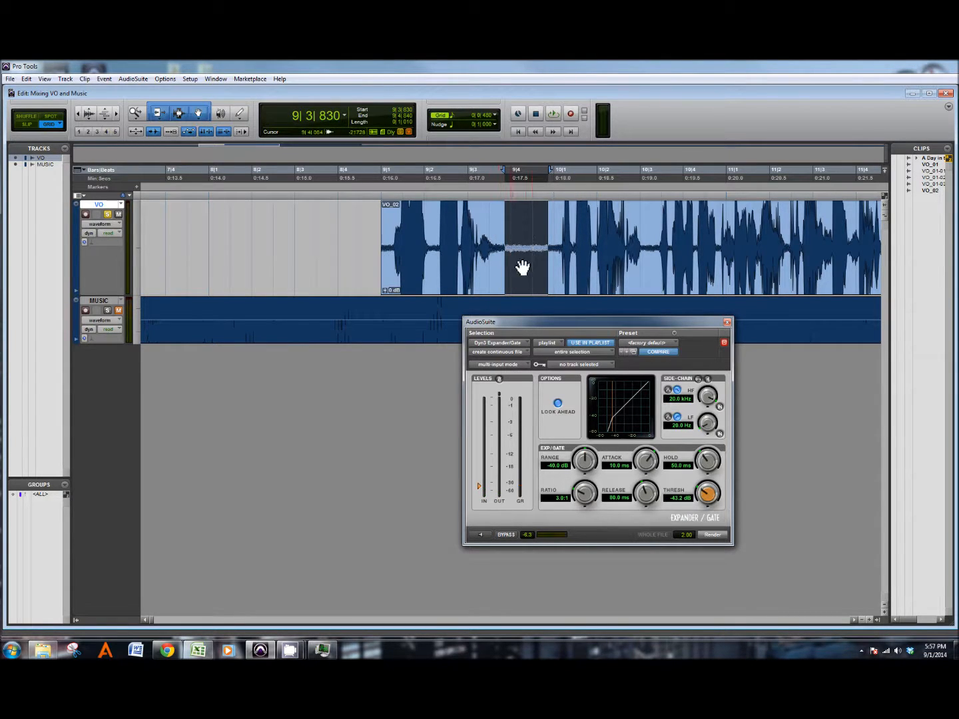
left_click(634, 279)
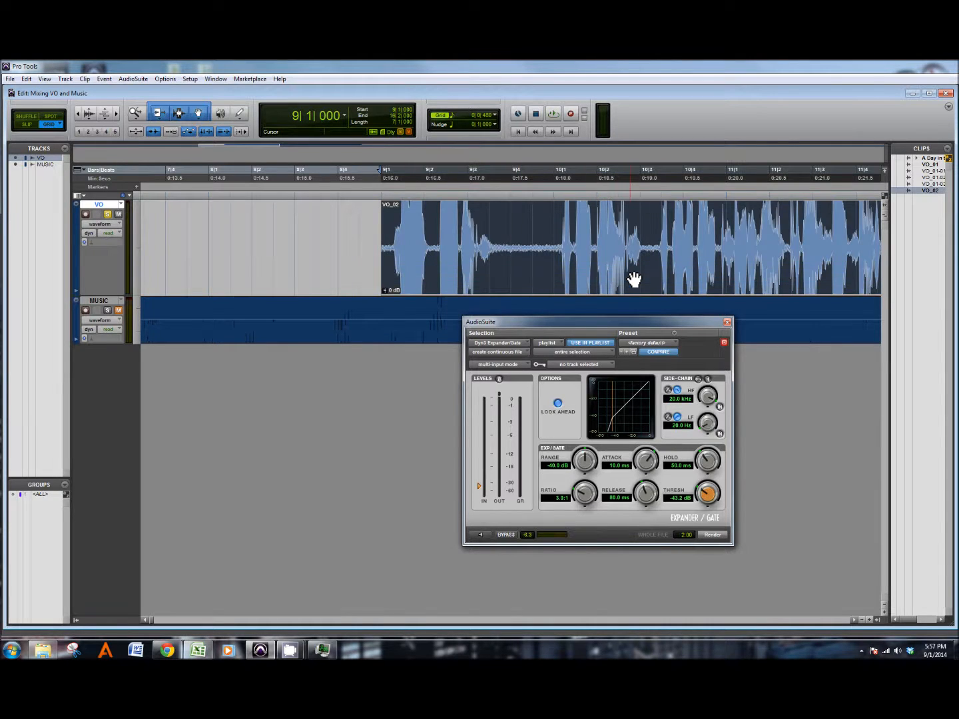
left_click(710, 536)
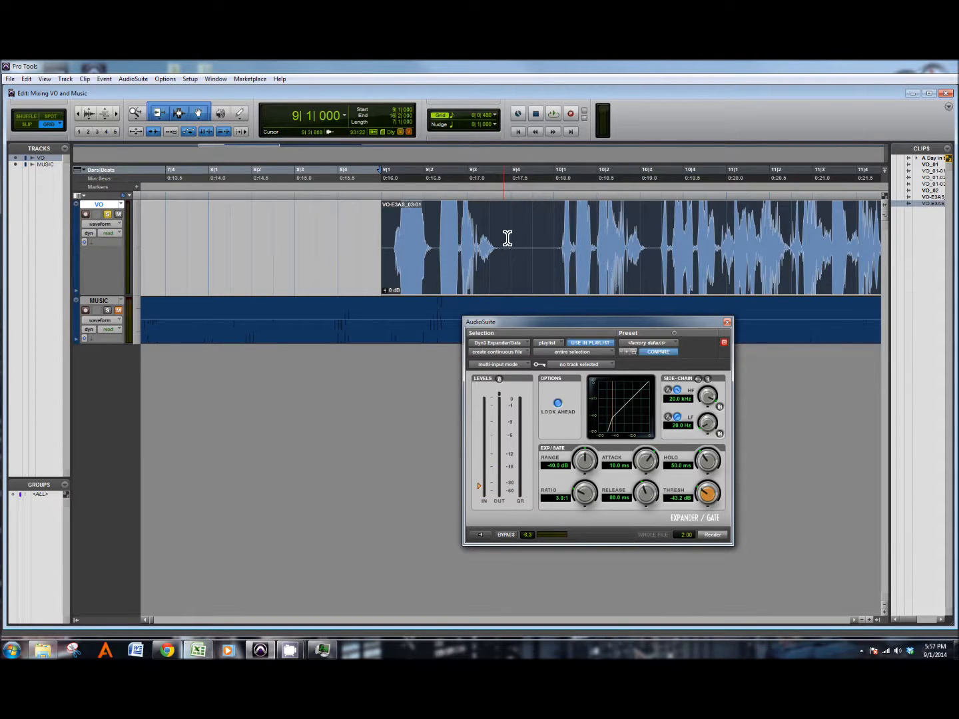
- Examine the pause and the phrases after it in the rendered VO clip, and play the whole clip back
left_click_drag(507, 237, 558, 234)
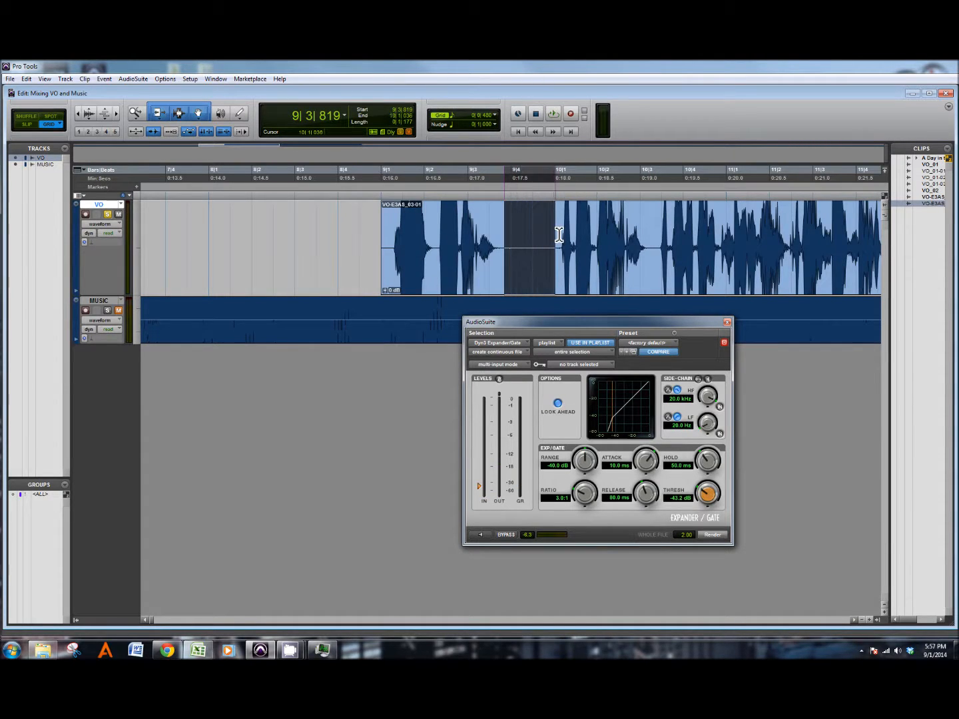
left_click(563, 234)
left_click_drag(566, 234, 804, 237)
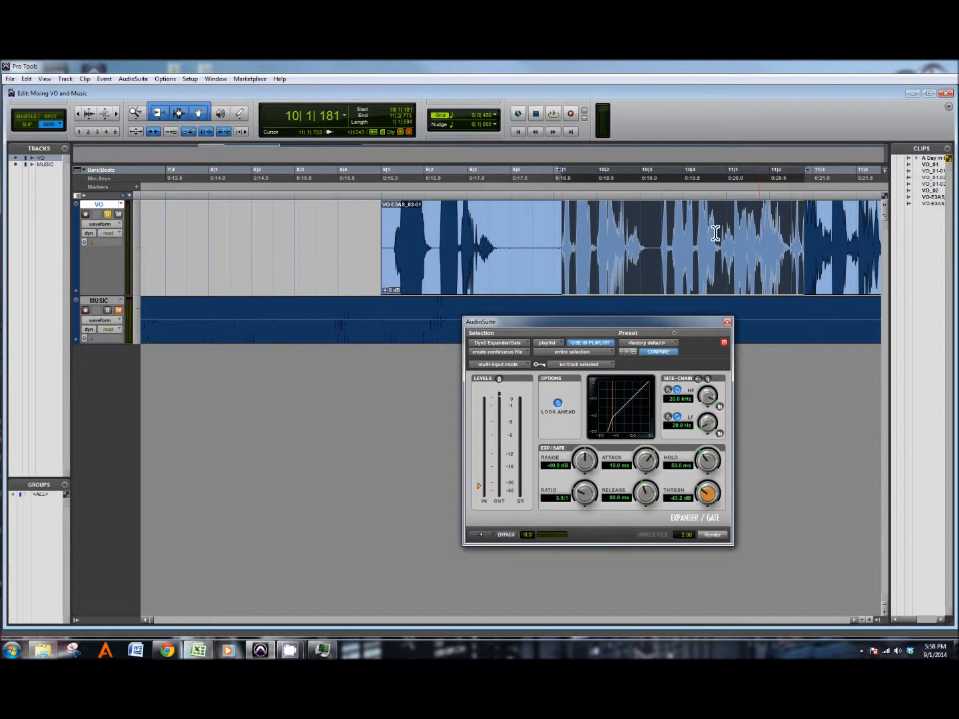
left_click(519, 246)
left_click(579, 285)
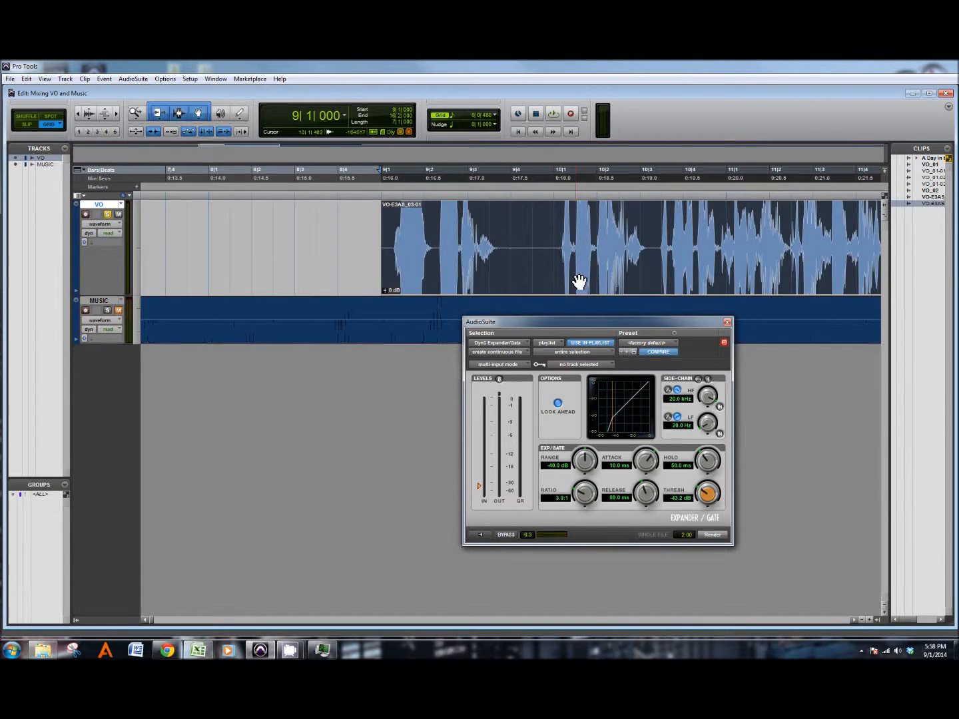
key("ctrl+bracketleft")
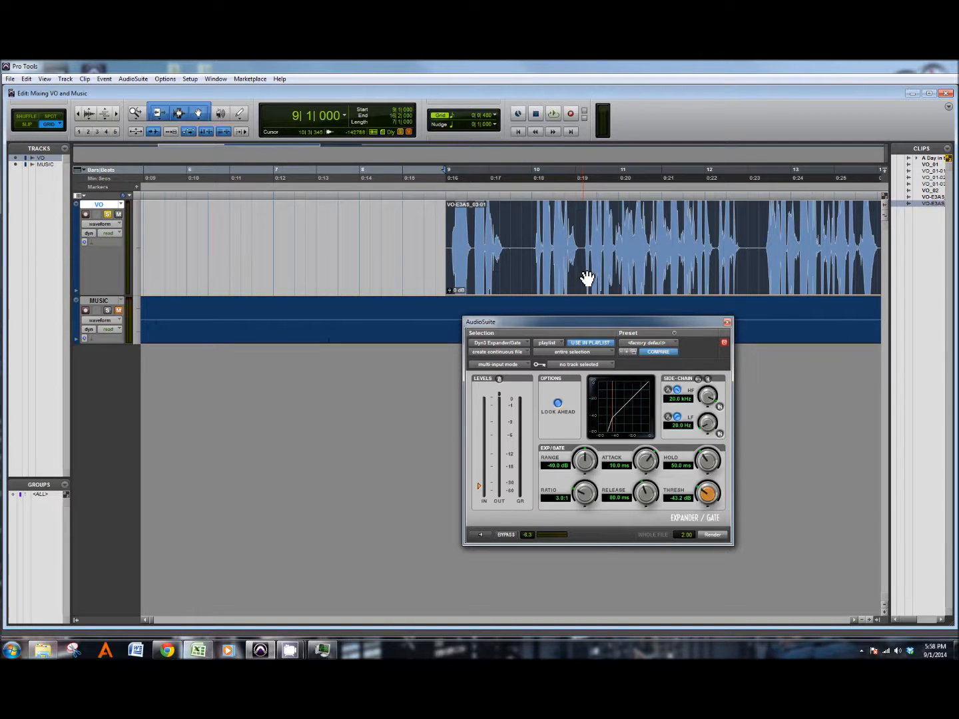
key("ctrl+bracketleft")
key("space")
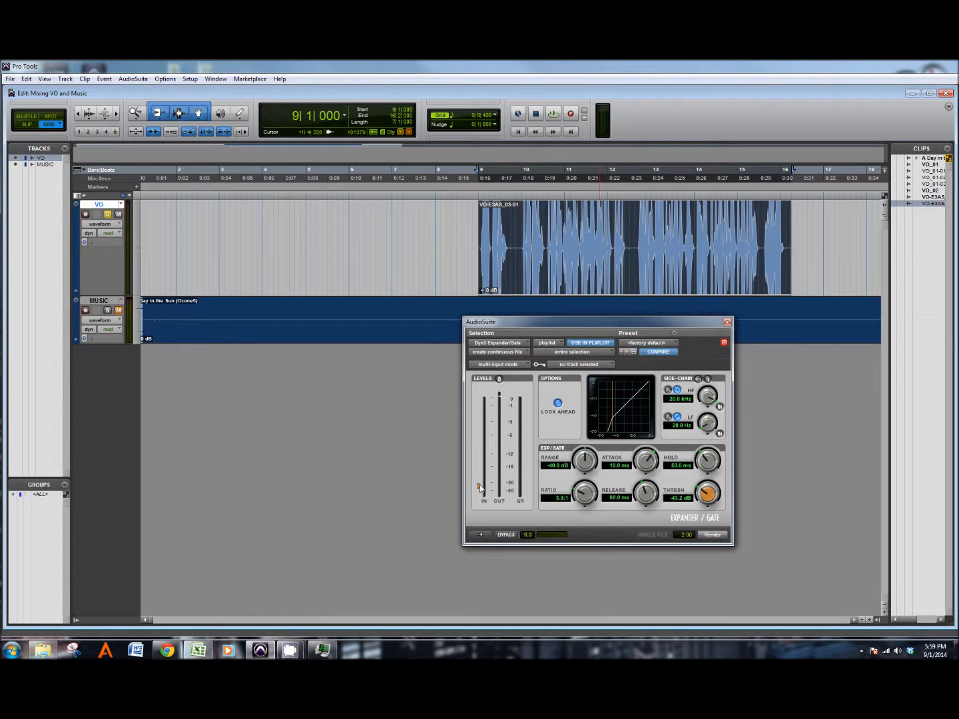
- Adjust the Expander/Gate to a threshold of -32.1 dB and a ratio of 2.5:1, keeping its window clear of the tracks
left_click_drag(480, 487, 480, 482)
left_click_drag(583, 498, 583, 506)
left_click_drag(581, 491, 582, 501)
left_click_drag(495, 322, 432, 384)
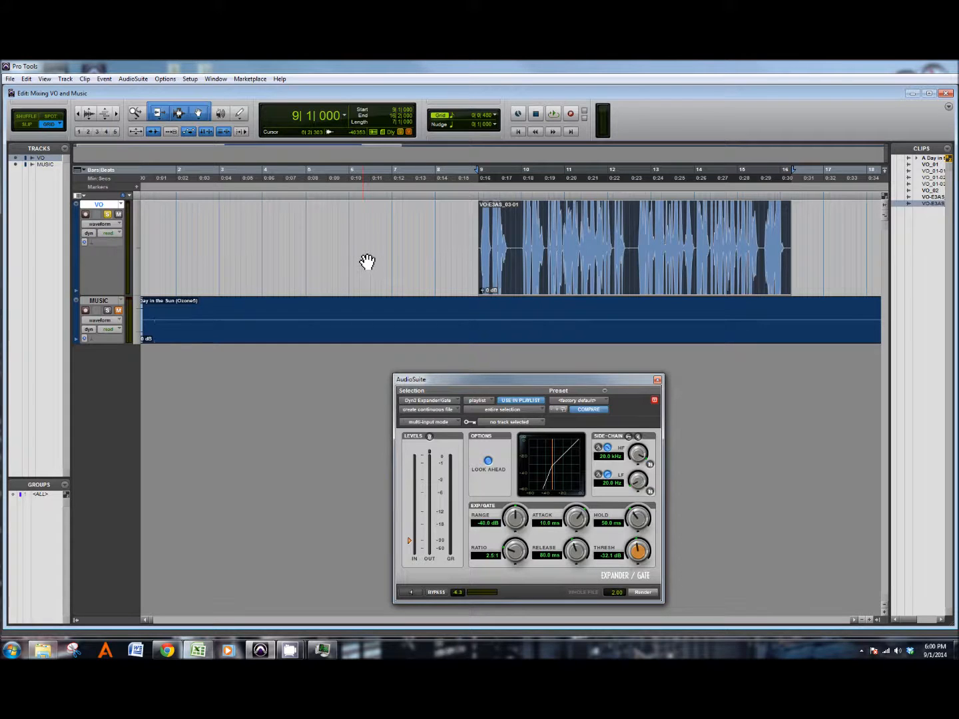
left_click_drag(562, 380, 583, 350)
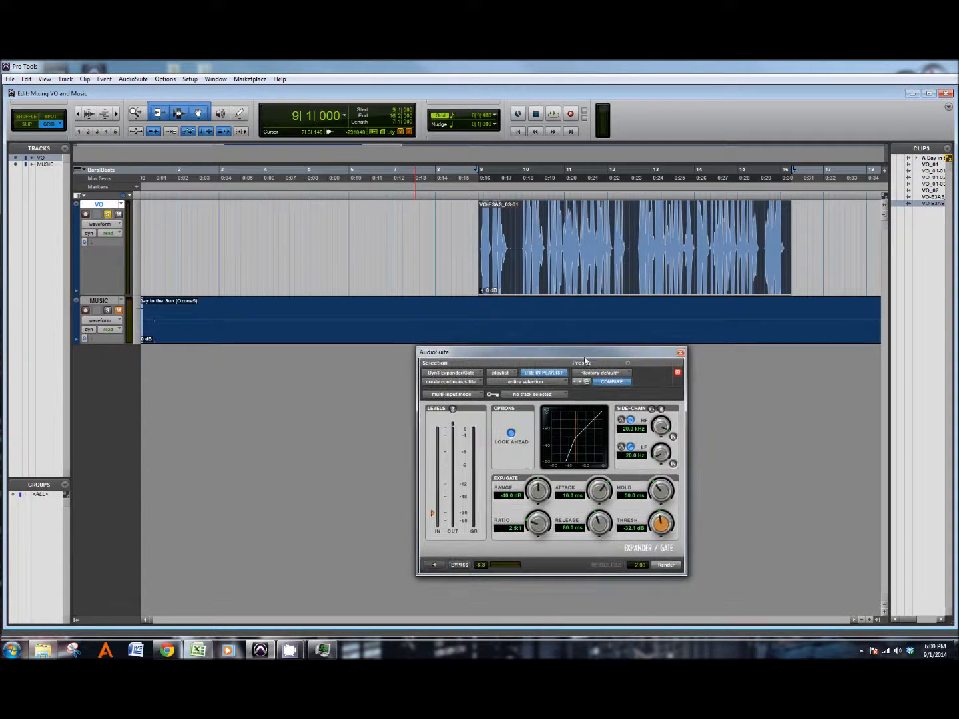